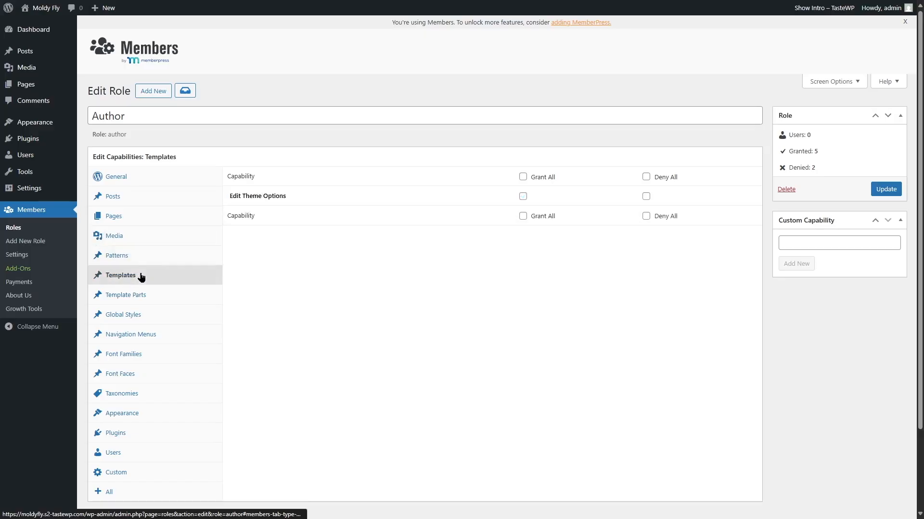
- Create a role named 'Writer' that is granted Publish Posts and Upload Files
{"action": "left_click", "coordinate": [147, 295]}
{"action": "left_click", "coordinate": [152, 317]}
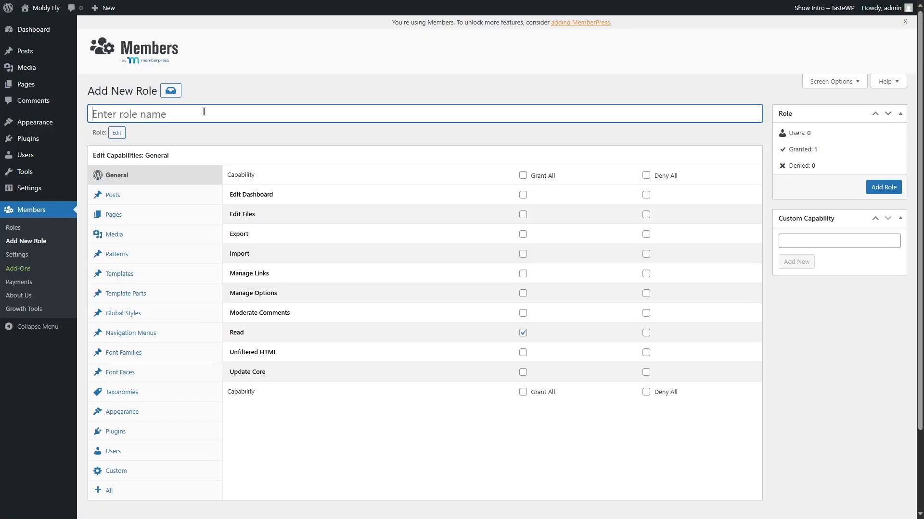
{"action": "type", "text": "Writer"}
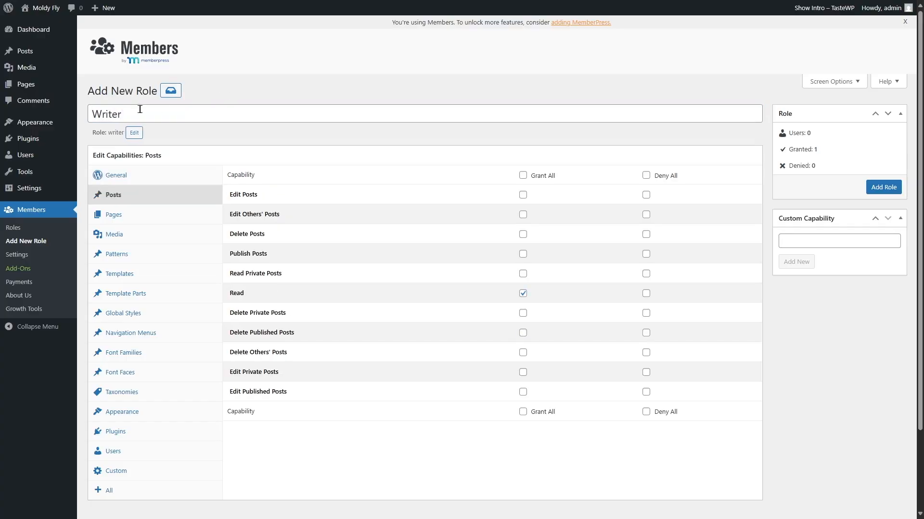
{"action": "left_click", "coordinate": [523, 254]}
{"action": "left_click", "coordinate": [153, 234]}
{"action": "left_click", "coordinate": [523, 195]}
{"action": "left_click", "coordinate": [161, 201]}
{"action": "left_click", "coordinate": [883, 187]}
- Go back to the roles list and open the Add User form
{"action": "left_click", "coordinate": [9, 228]}
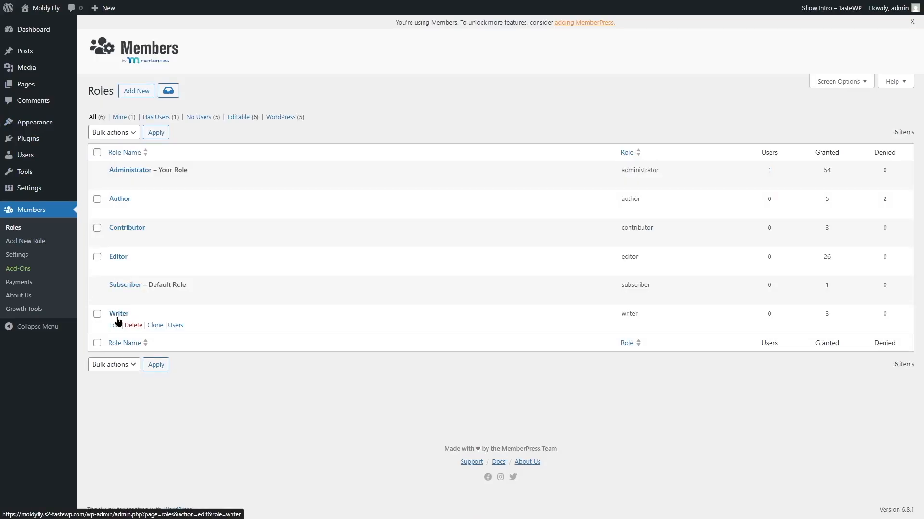
{"action": "mouse_move", "coordinate": [53, 155]}
{"action": "left_click", "coordinate": [124, 173]}
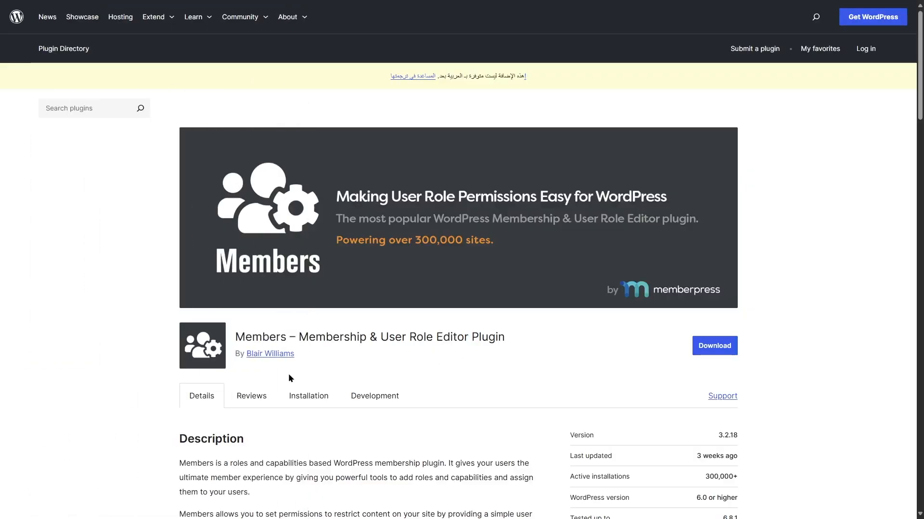
{"action": "scroll", "coordinate": [316, 344], "scroll_direction": "down", "scroll_amount": 3}
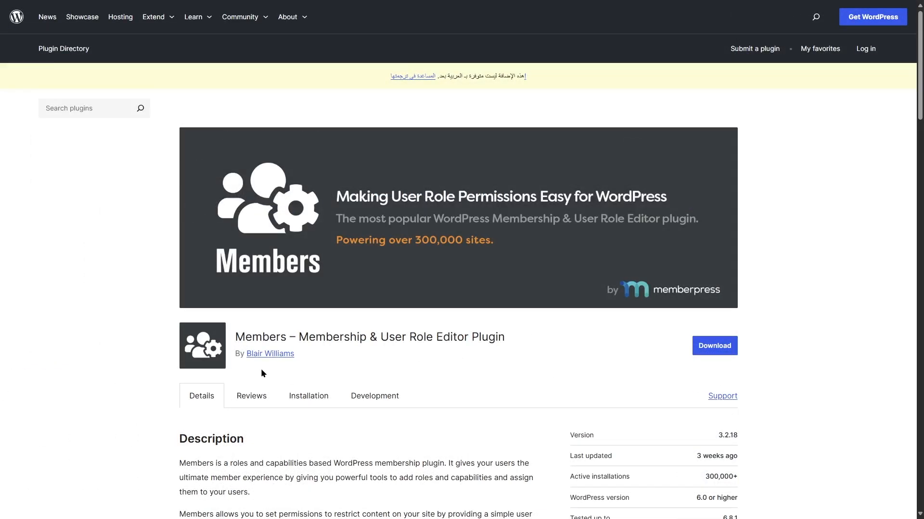
{"action": "scroll", "coordinate": [320, 337], "scroll_direction": "down", "scroll_amount": 3}
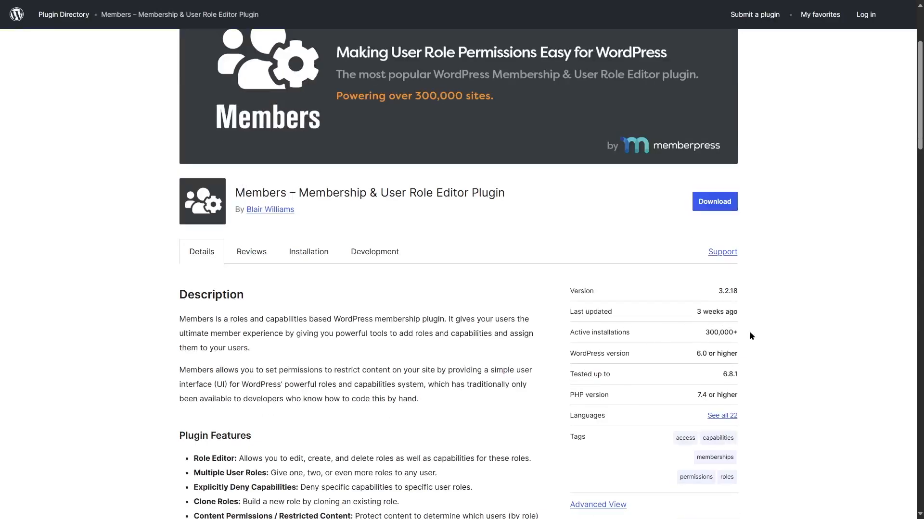
{"action": "scroll", "coordinate": [468, 318], "scroll_direction": "down", "scroll_amount": 5}
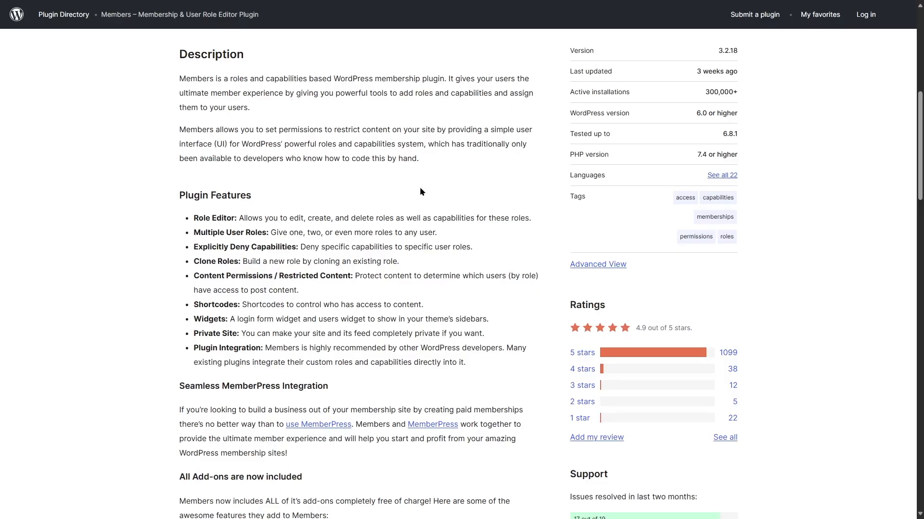
{"action": "scroll", "coordinate": [135, 241], "scroll_direction": "up", "scroll_amount": 7}
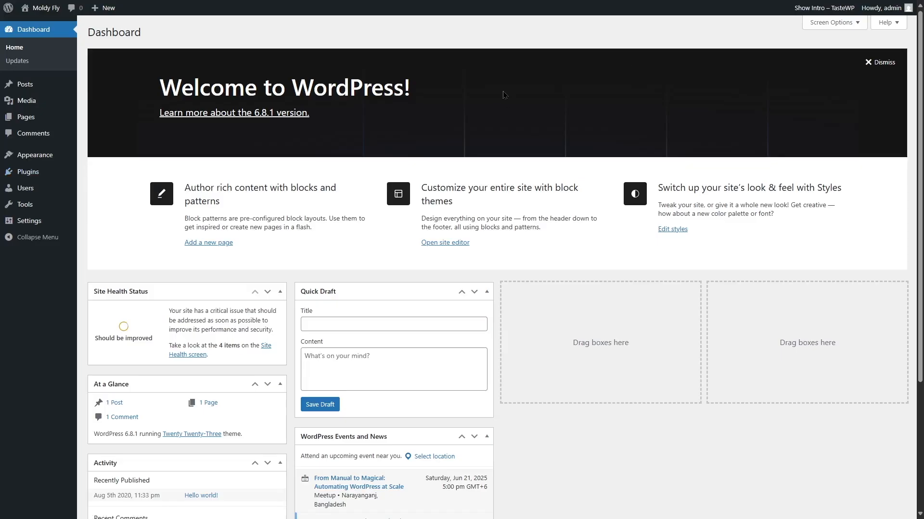
- Search Add Plugins for 'Members', then install and activate the Members plugin
{"action": "mouse_move", "coordinate": [34, 179]}
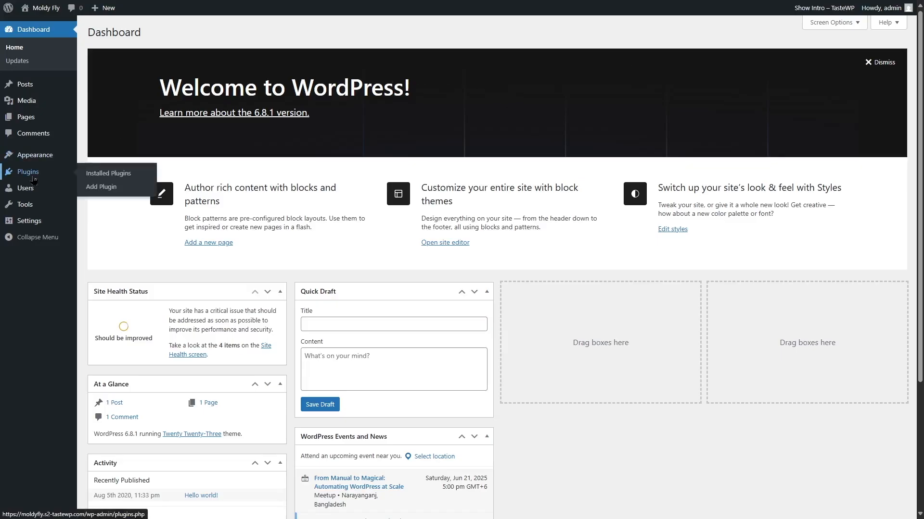
{"action": "left_click", "coordinate": [129, 192]}
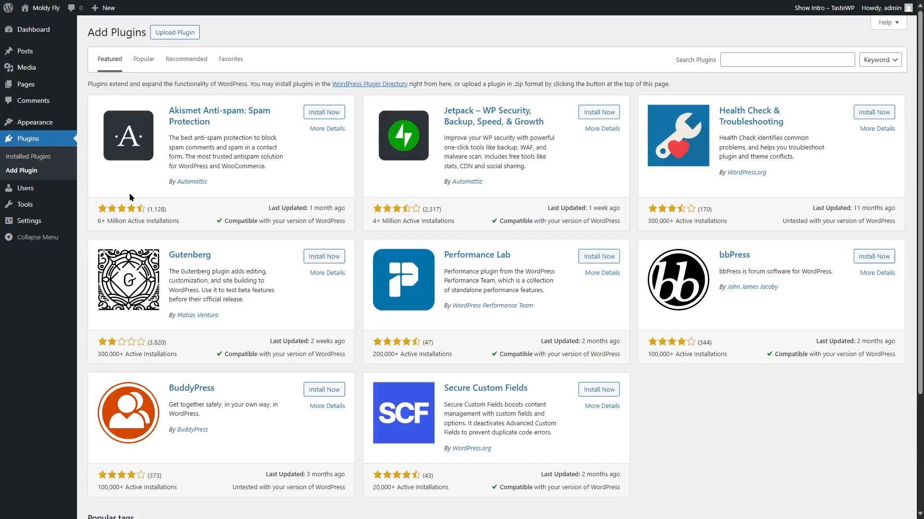
{"action": "left_click", "coordinate": [752, 54]}
{"action": "type", "text": "Members"}
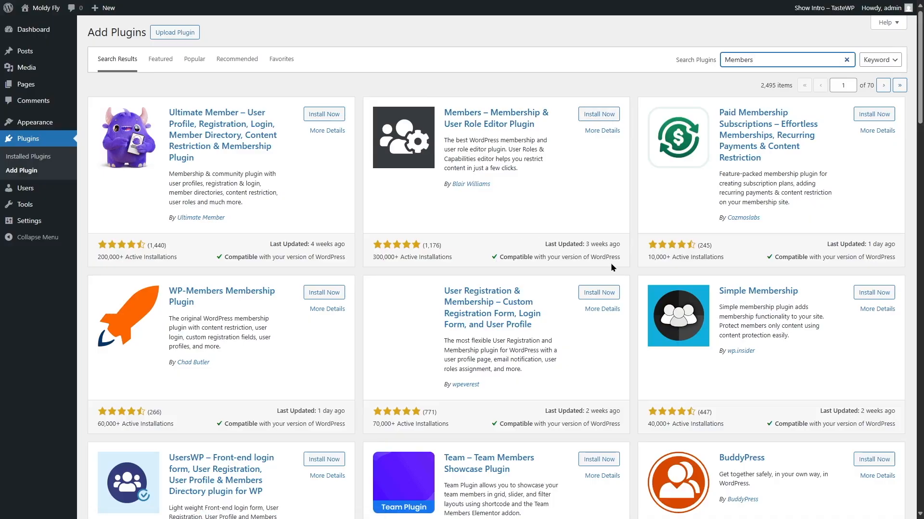
{"action": "left_click", "coordinate": [592, 120]}
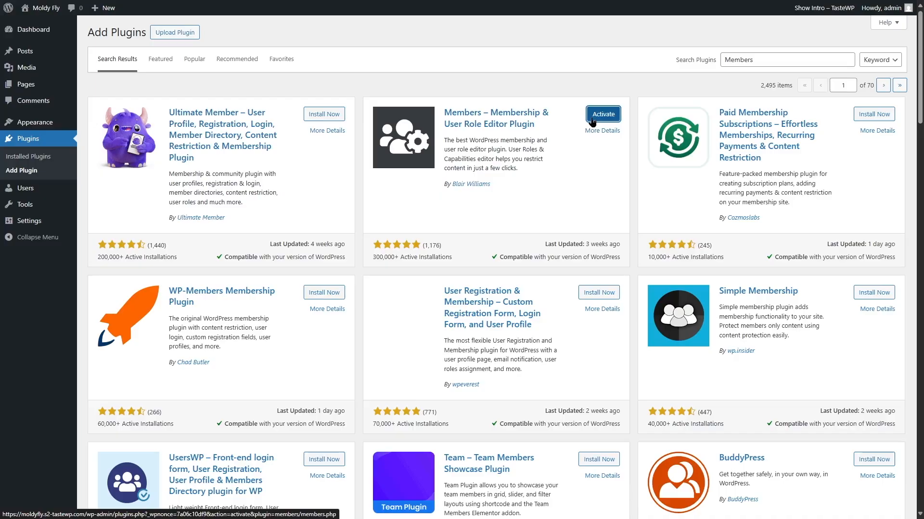
{"action": "left_click", "coordinate": [592, 121]}
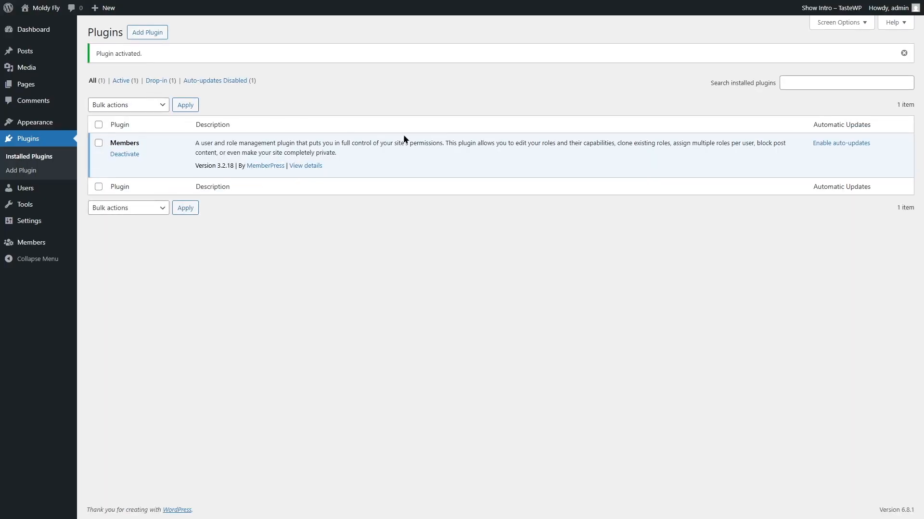
- Open the Members roles list and edit the Author role
{"action": "left_click", "coordinate": [38, 249]}
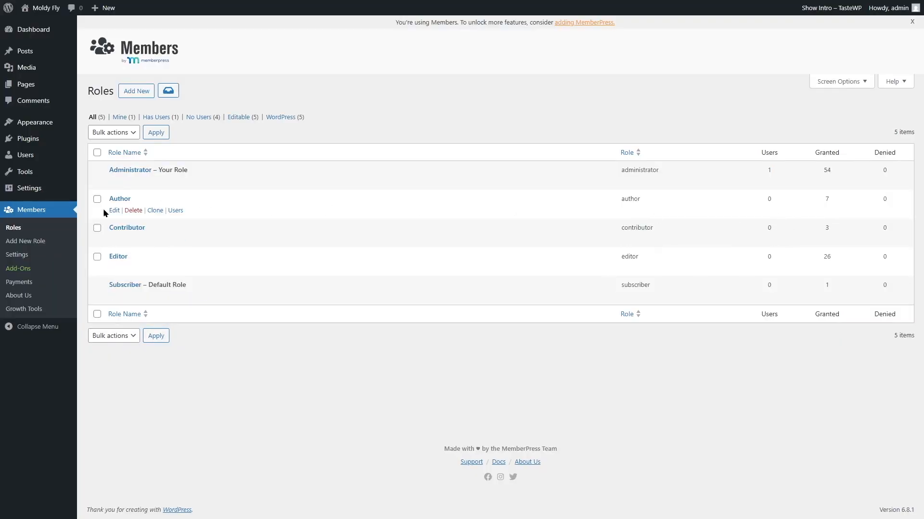
{"action": "left_click", "coordinate": [114, 211]}
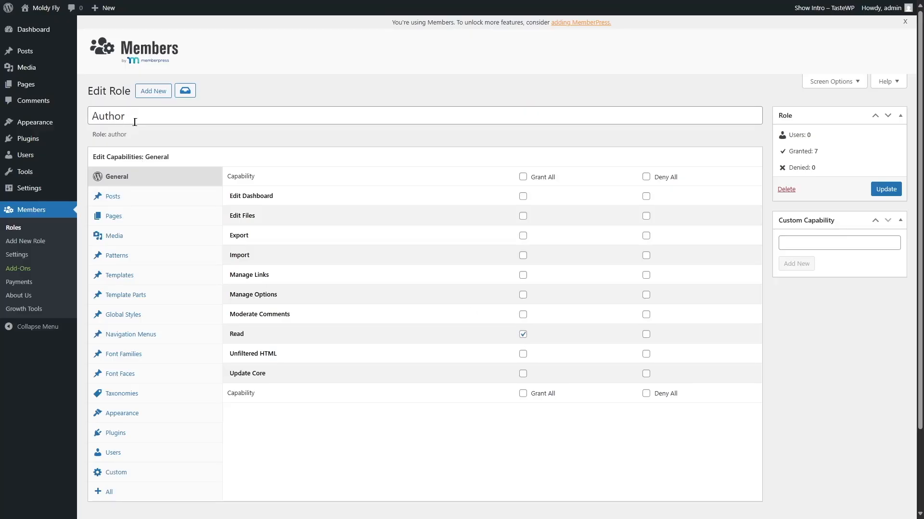
- Deny Author Delete Posts and Delete Published Posts, keep Read granted, and review Pages and Media
{"action": "left_click", "coordinate": [646, 334]}
{"action": "left_click", "coordinate": [523, 334]}
{"action": "left_click", "coordinate": [169, 201]}
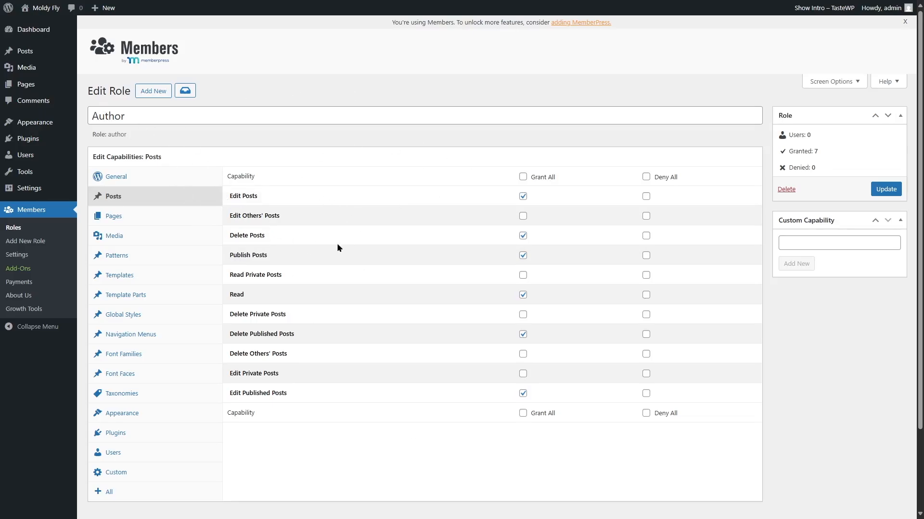
{"action": "left_click", "coordinate": [646, 236]}
{"action": "left_click", "coordinate": [643, 337]}
{"action": "left_click", "coordinate": [179, 222]}
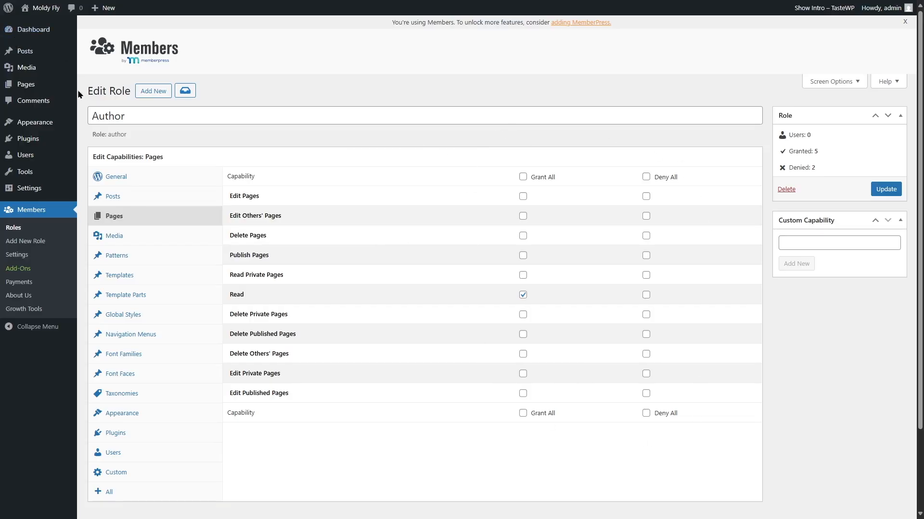
{"action": "left_click", "coordinate": [158, 235]}
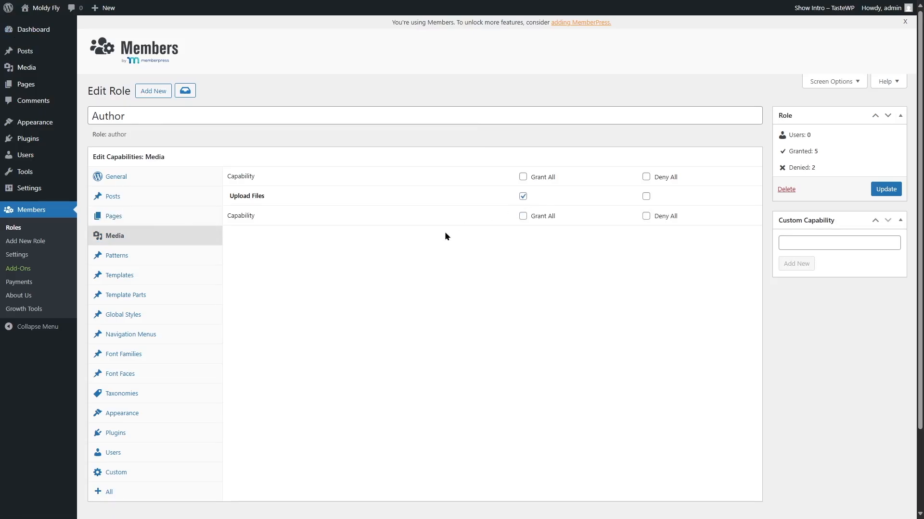
- Review the Author role's Patterns, Templates, Template Parts, Global Styles, Plugins, Appearance and Users capabilities
{"action": "left_click", "coordinate": [128, 257]}
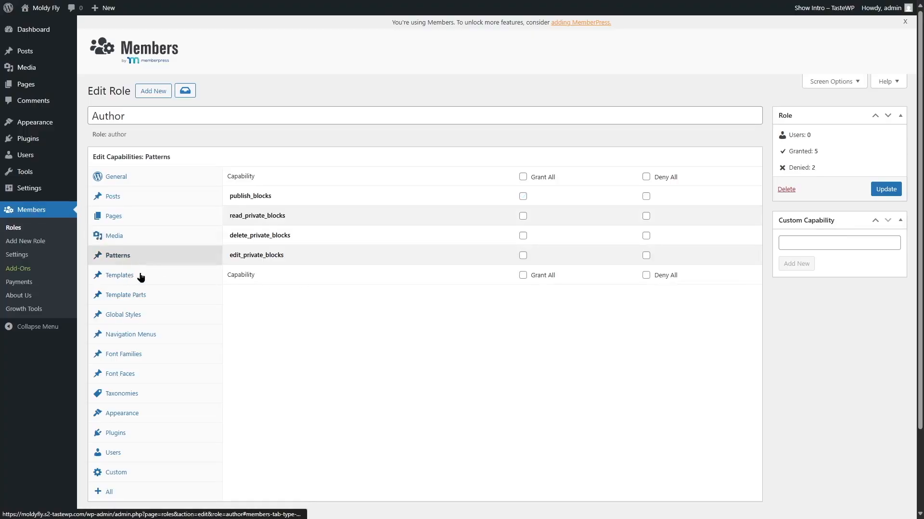
{"action": "left_click", "coordinate": [139, 277]}
{"action": "left_click", "coordinate": [150, 295]}
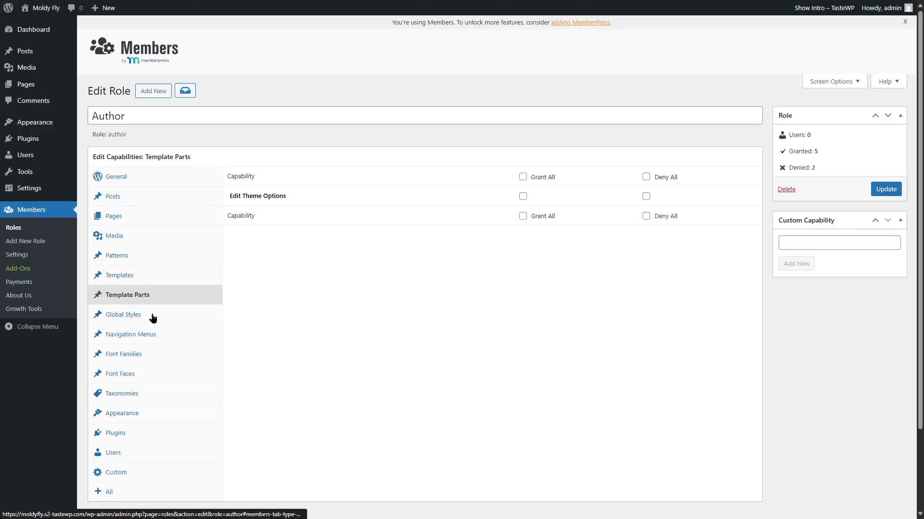
{"action": "left_click", "coordinate": [152, 316]}
{"action": "left_click", "coordinate": [152, 435]}
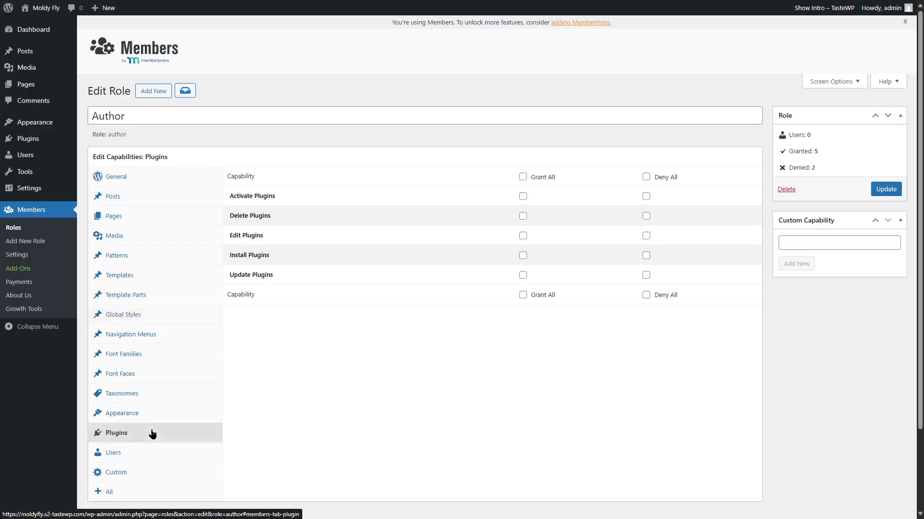
{"action": "left_click", "coordinate": [153, 420]}
{"action": "left_click", "coordinate": [152, 452]}
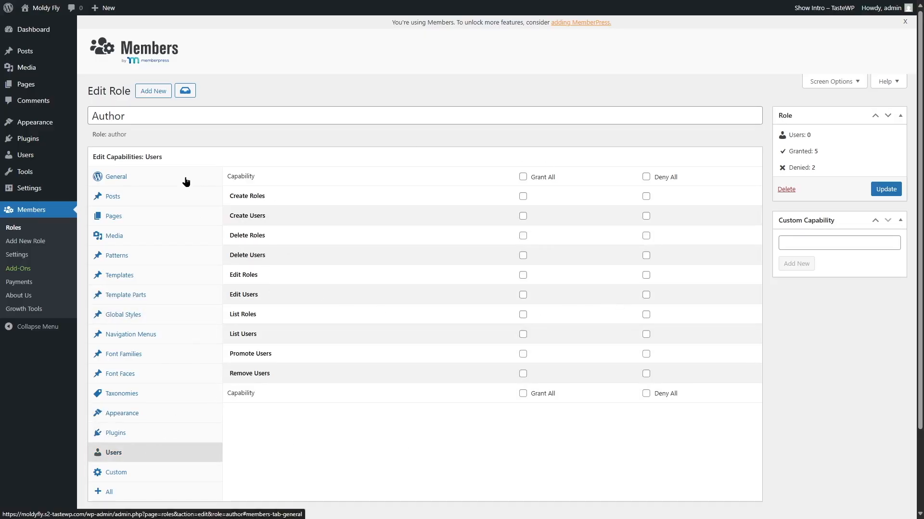
{"action": "left_click", "coordinate": [144, 177]}
- Show all Author capabilities in one list and scroll through it, then return to General
{"action": "scroll", "coordinate": [339, 267], "scroll_direction": "down", "scroll_amount": 2}
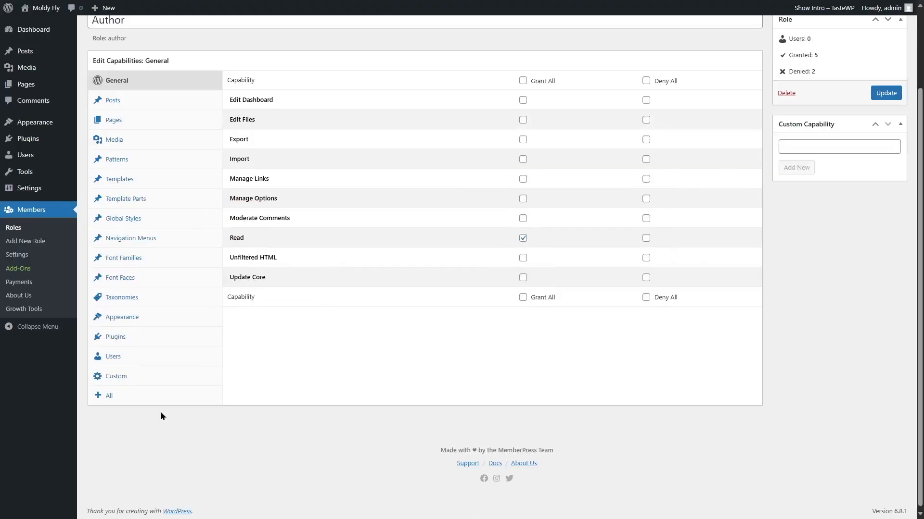
{"action": "left_click", "coordinate": [107, 399]}
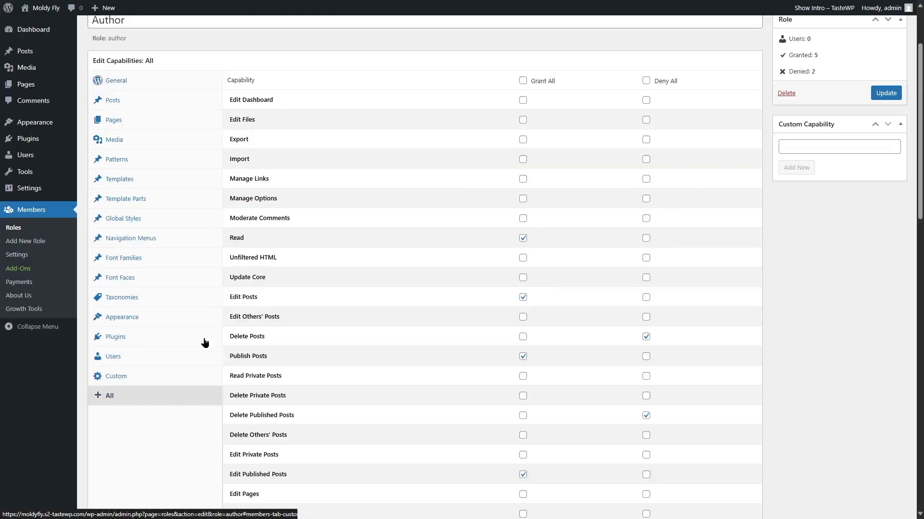
{"action": "scroll", "coordinate": [354, 410], "scroll_direction": "down", "scroll_amount": 3}
{"action": "scroll", "coordinate": [347, 448], "scroll_direction": "down", "scroll_amount": 4}
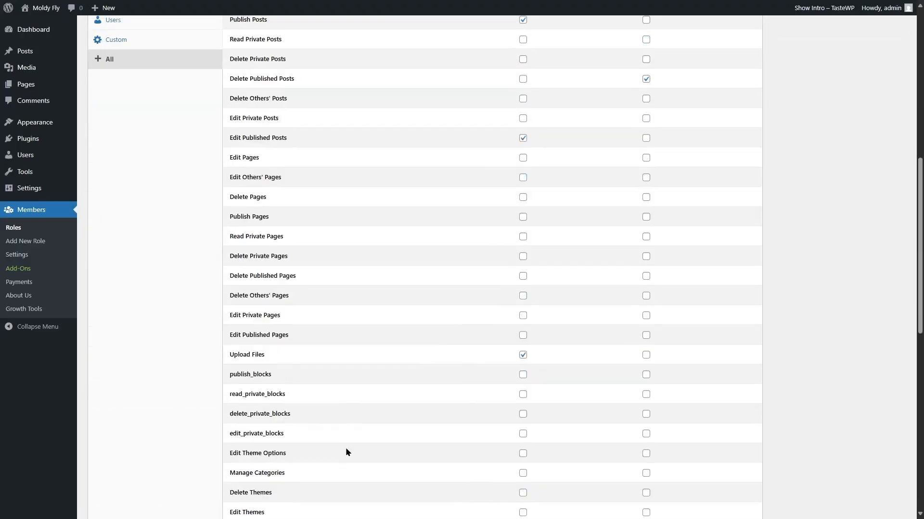
{"action": "scroll", "coordinate": [347, 447], "scroll_direction": "up", "scroll_amount": 9}
{"action": "scroll", "coordinate": [564, 369], "scroll_direction": "down", "scroll_amount": 8}
{"action": "scroll", "coordinate": [564, 364], "scroll_direction": "down", "scroll_amount": 10}
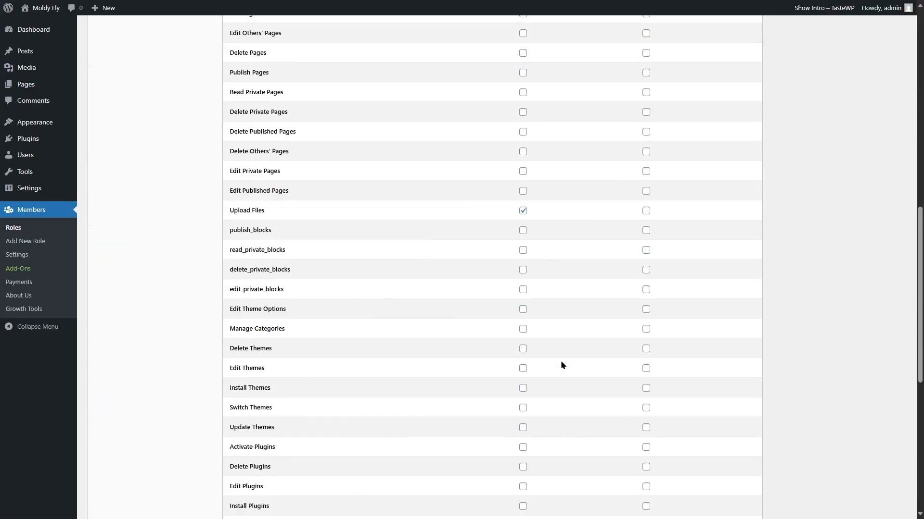
{"action": "scroll", "coordinate": [888, 132], "scroll_direction": "up", "scroll_amount": 10}
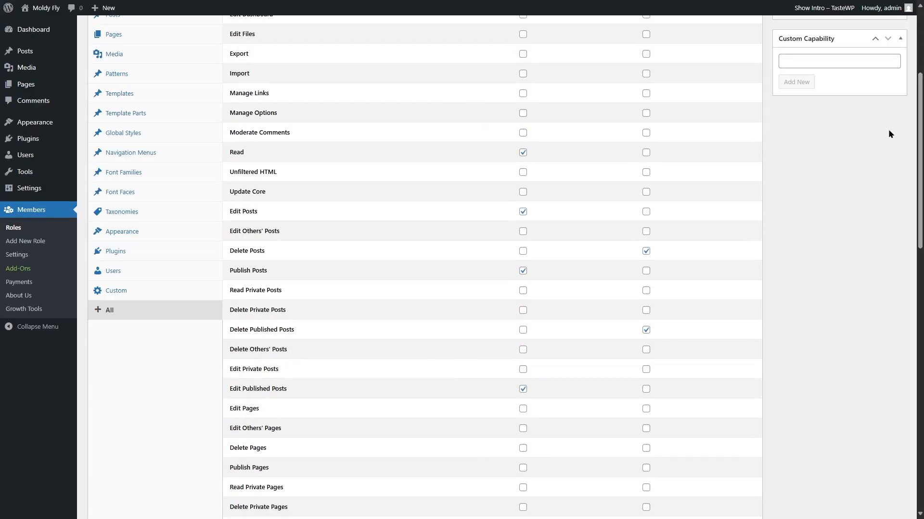
{"action": "scroll", "coordinate": [577, 165], "scroll_direction": "up", "scroll_amount": 2}
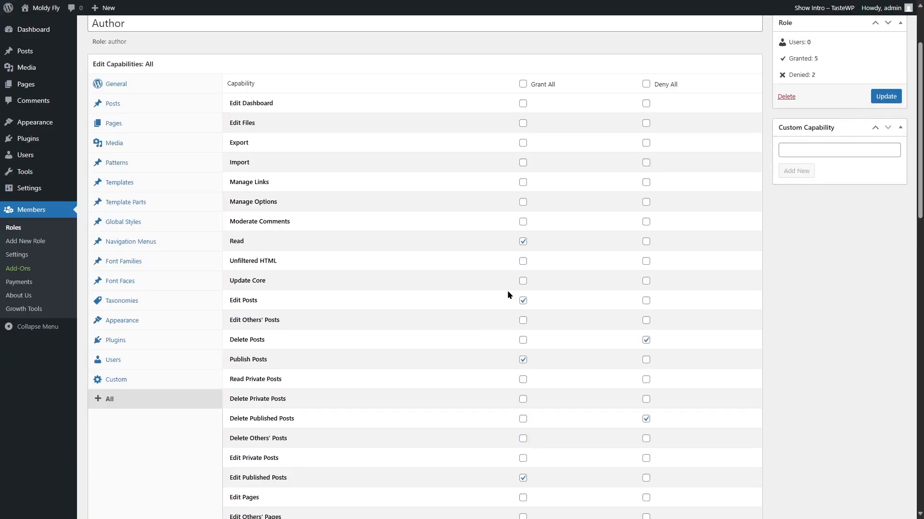
{"action": "scroll", "coordinate": [555, 334], "scroll_direction": "down", "scroll_amount": 6}
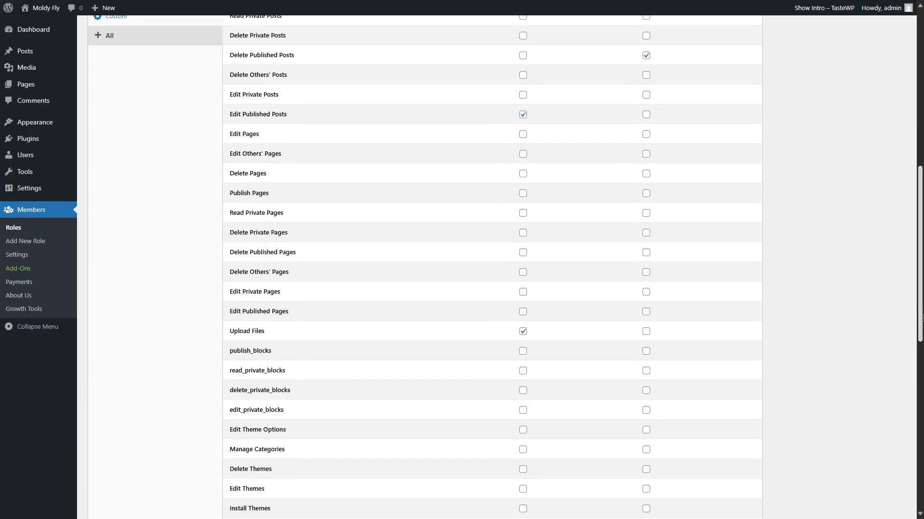
{"action": "scroll", "coordinate": [555, 334], "scroll_direction": "up", "scroll_amount": 8}
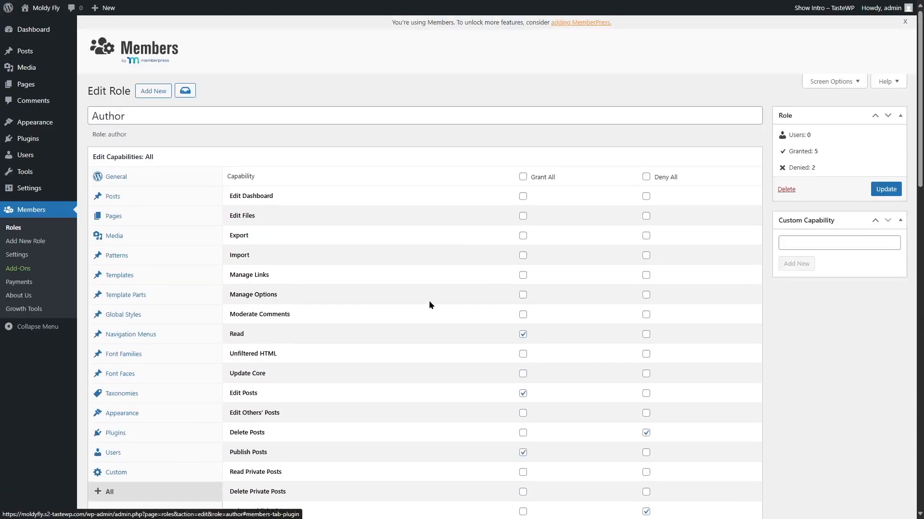
{"action": "left_click", "coordinate": [150, 185]}
- Save the Author role's changes, return to the Roles list, and begin adding a new role
{"action": "left_click", "coordinate": [887, 190]}
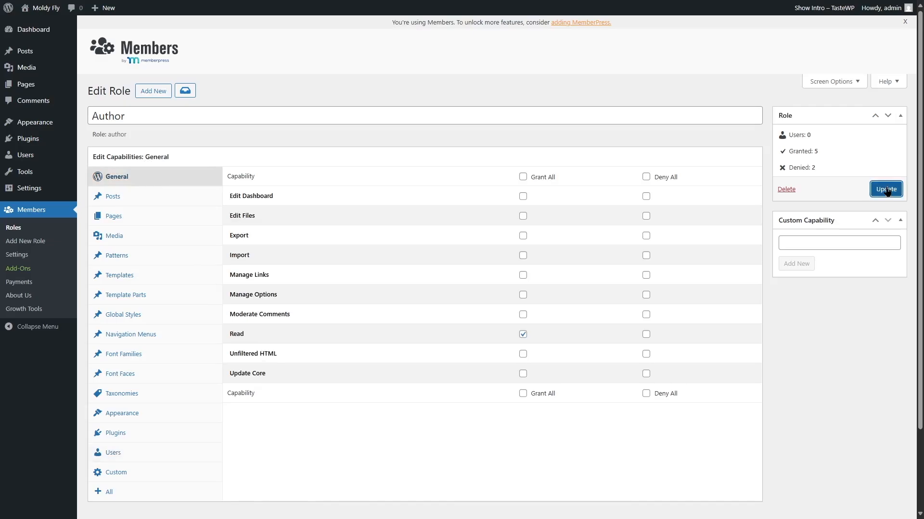
{"action": "left_click", "coordinate": [16, 228]}
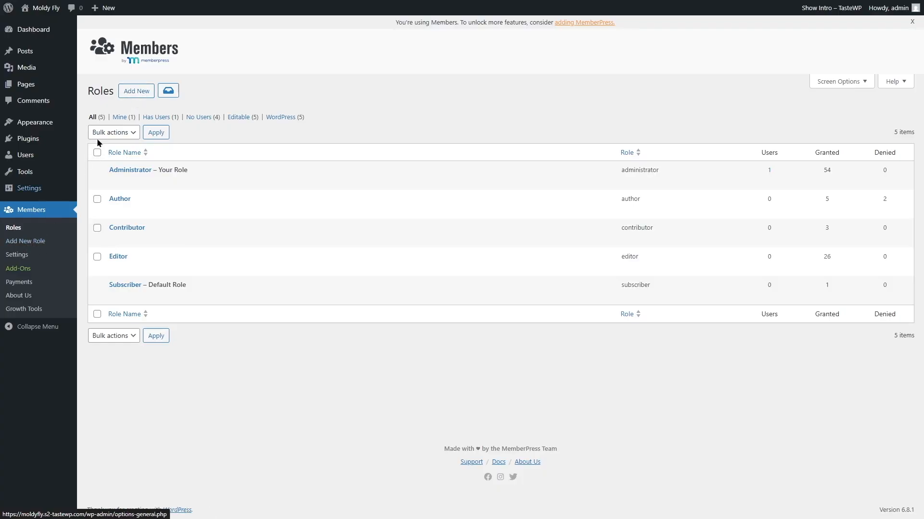
{"action": "left_click", "coordinate": [139, 95]}
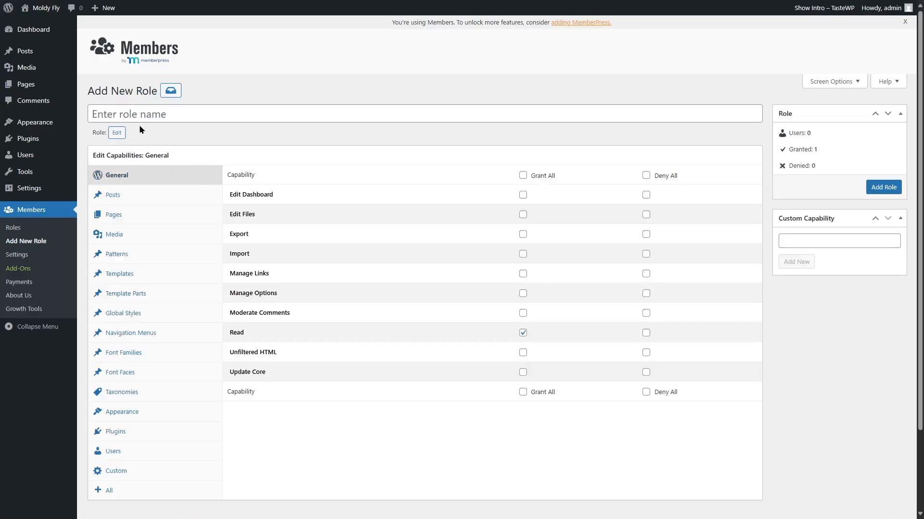
- Name the new role 'Writer', grant it Publish Posts and Upload Files, and add it
{"action": "left_click", "coordinate": [137, 112]}
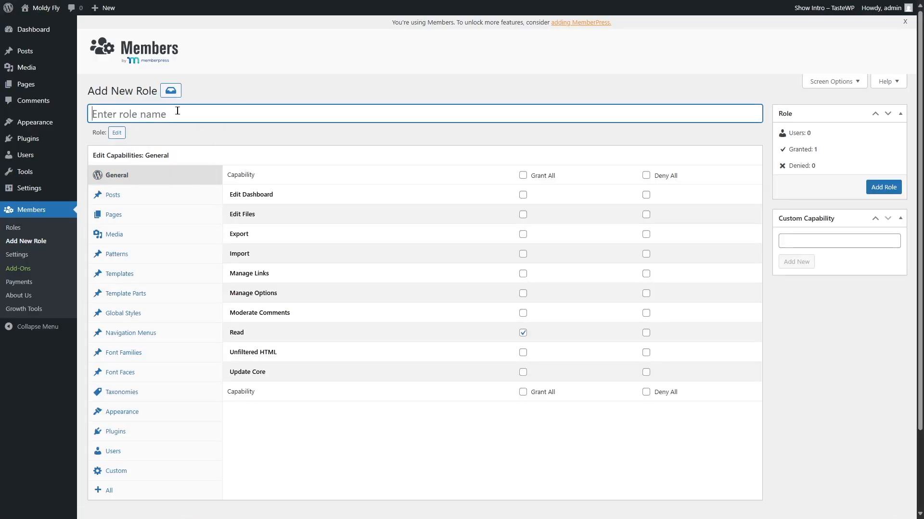
{"action": "type", "text": "Writer"}
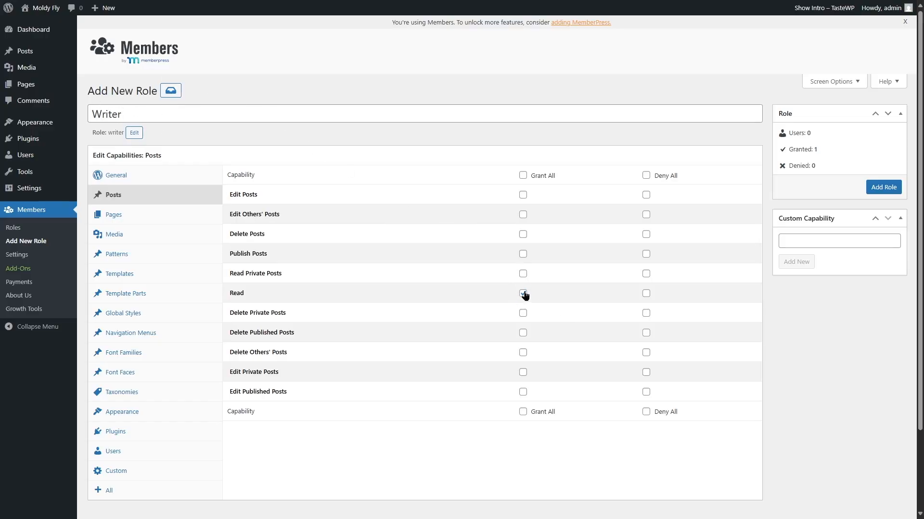
{"action": "left_click", "coordinate": [523, 254]}
{"action": "left_click", "coordinate": [153, 234]}
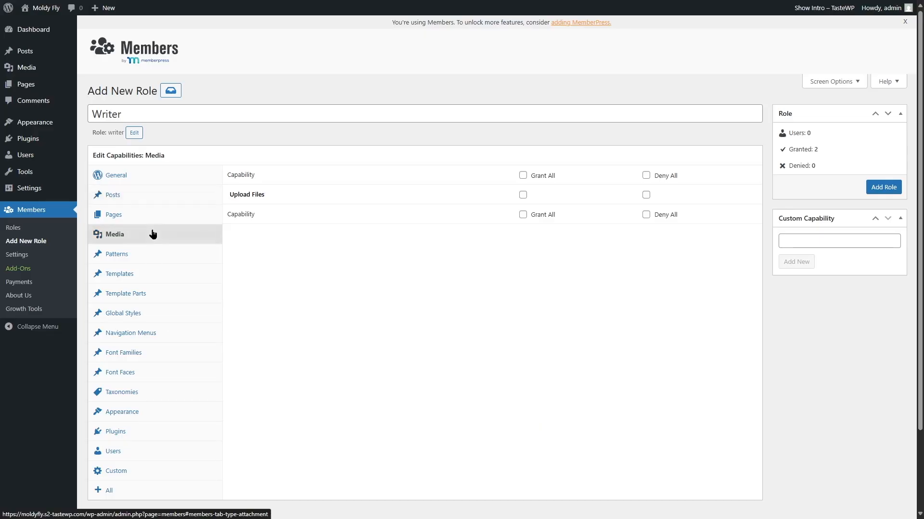
{"action": "left_click", "coordinate": [522, 195]}
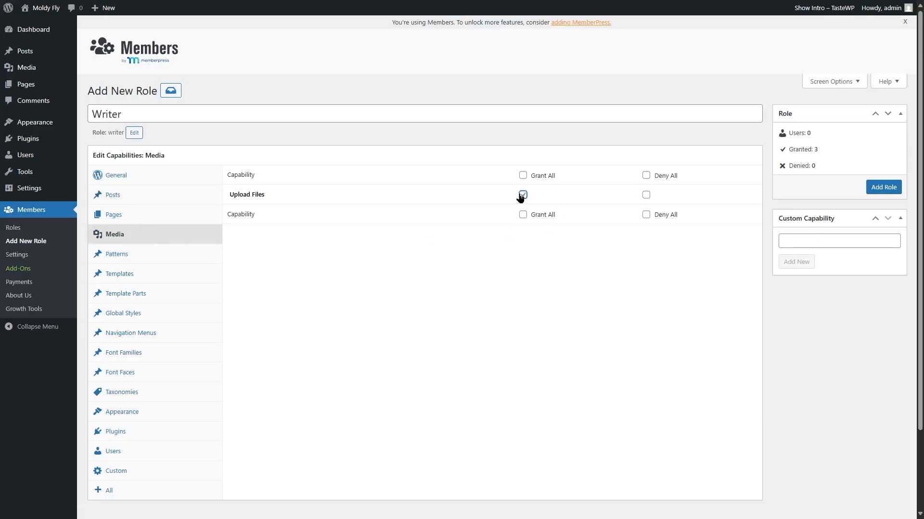
{"action": "left_click", "coordinate": [161, 196]}
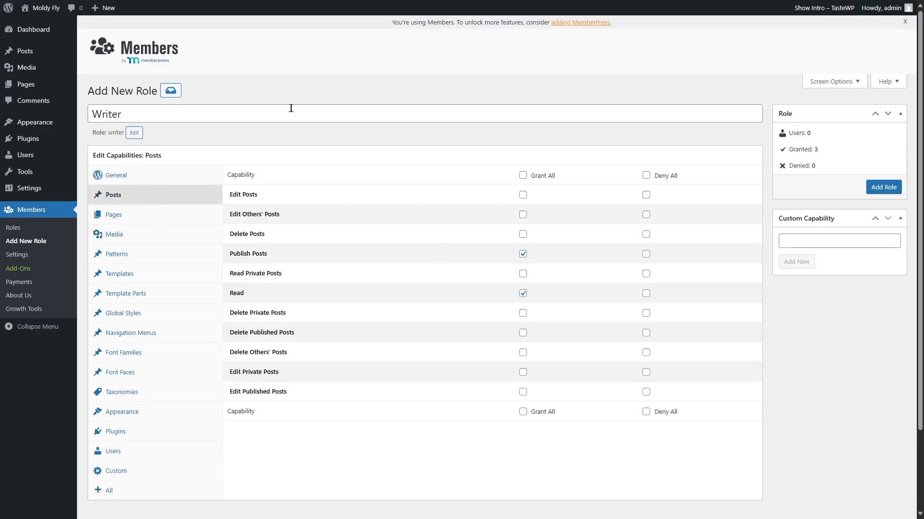
{"action": "left_click", "coordinate": [881, 187]}
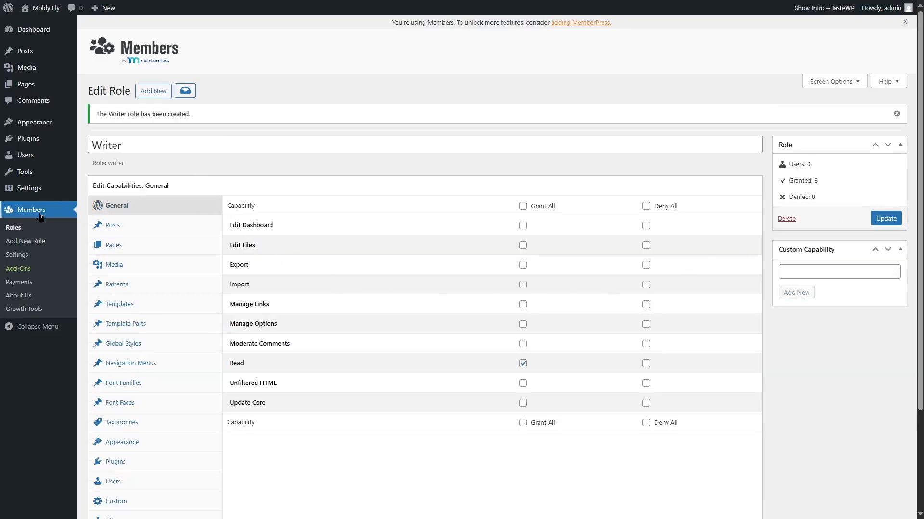
- Confirm Writer appears in the Roles list and among the User Roles on the Add User form
{"action": "left_click", "coordinate": [9, 230]}
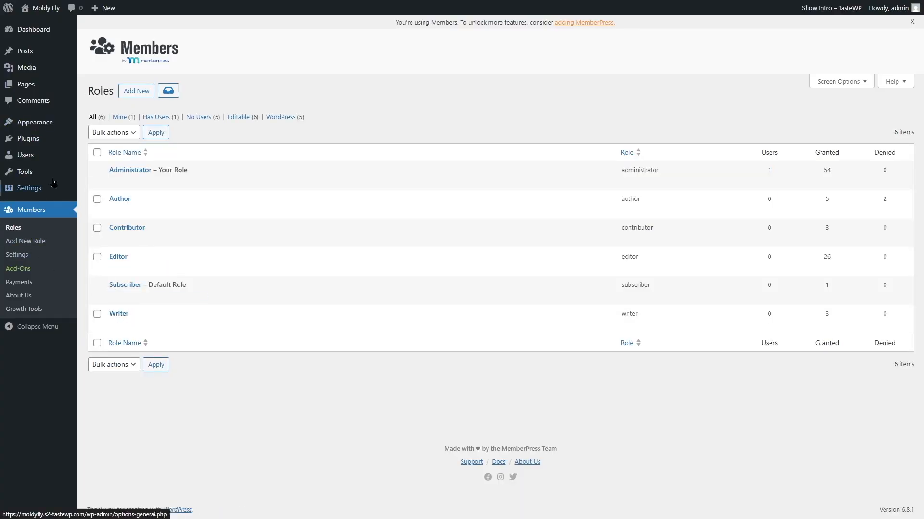
{"action": "mouse_move", "coordinate": [28, 155]}
{"action": "left_click", "coordinate": [125, 180]}
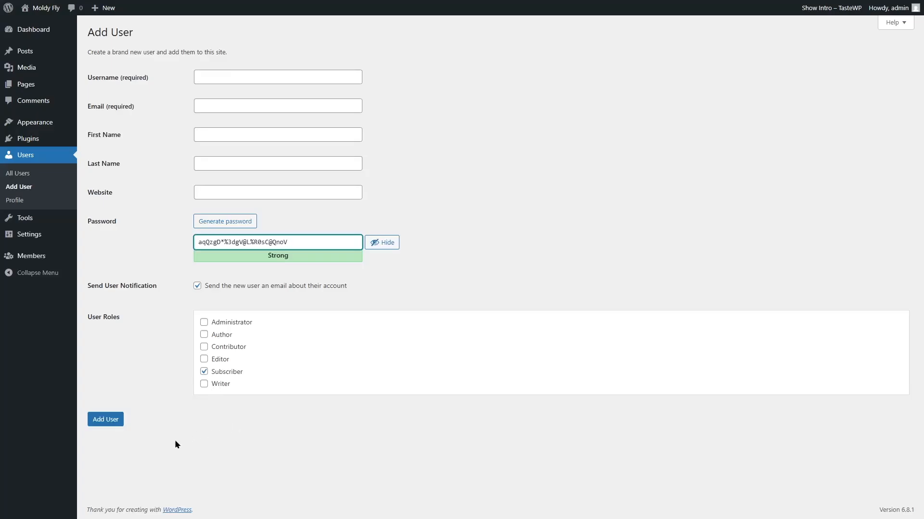
{"action": "left_click", "coordinate": [30, 258]}
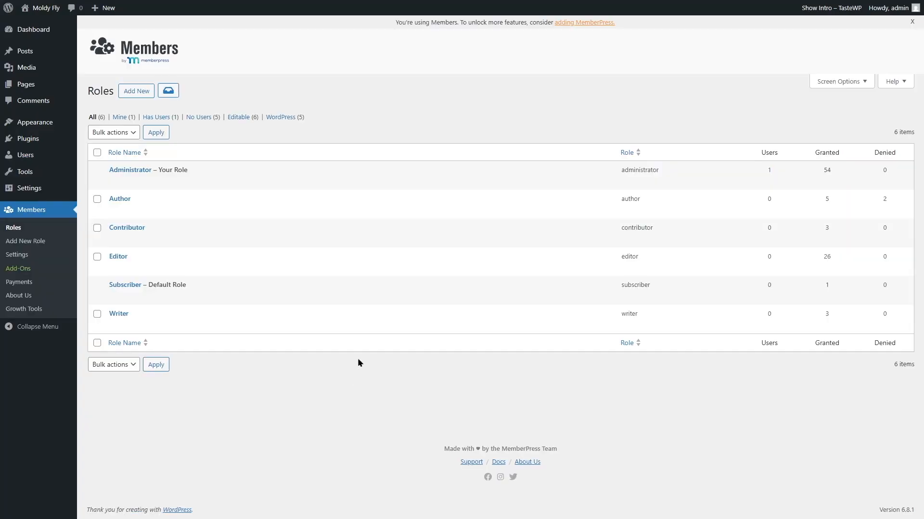